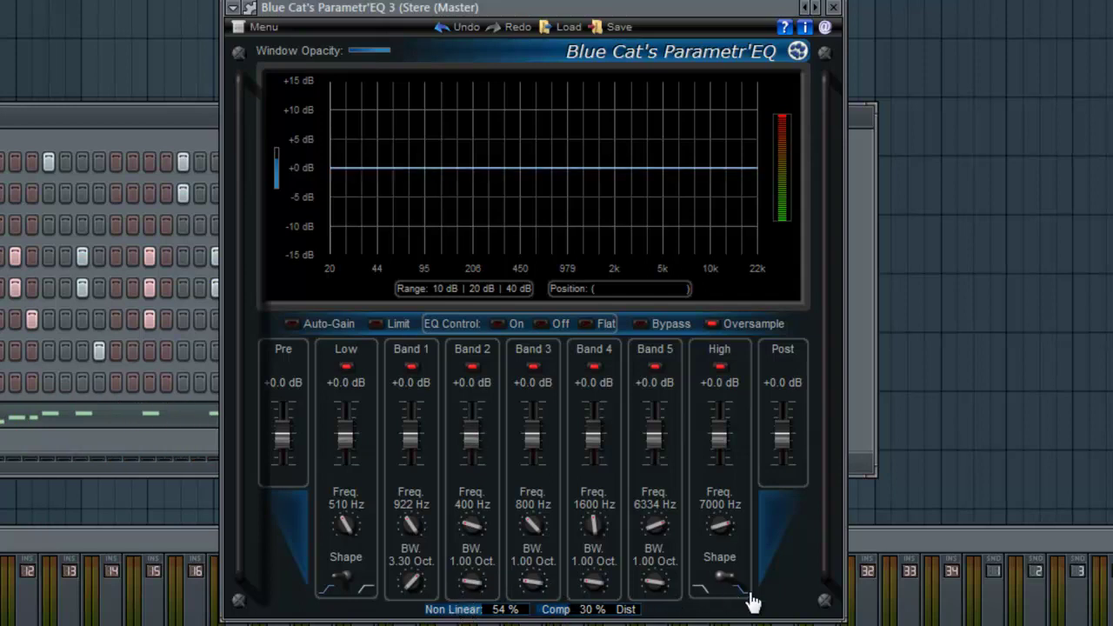
Step: Move the Low shelf's frequency to 144 Hz and set its gain to -6.0 dB
{"action": "left_click_drag", "start_coordinate": [347, 444], "coordinate": [380, 439]}
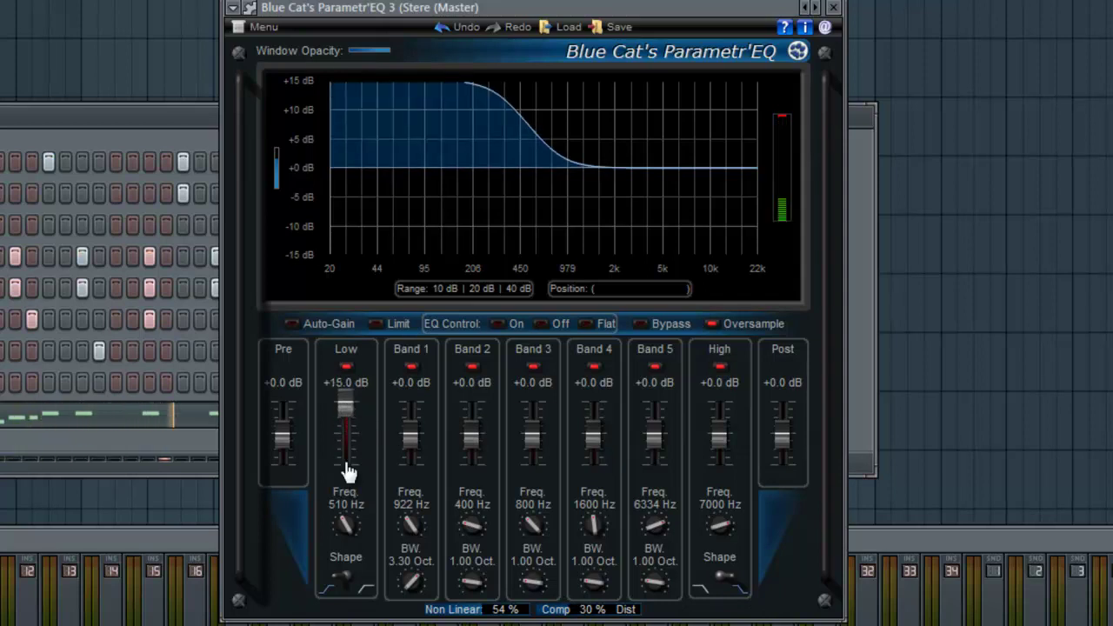
{"action": "left_click_drag", "start_coordinate": [348, 527], "coordinate": [372, 532]}
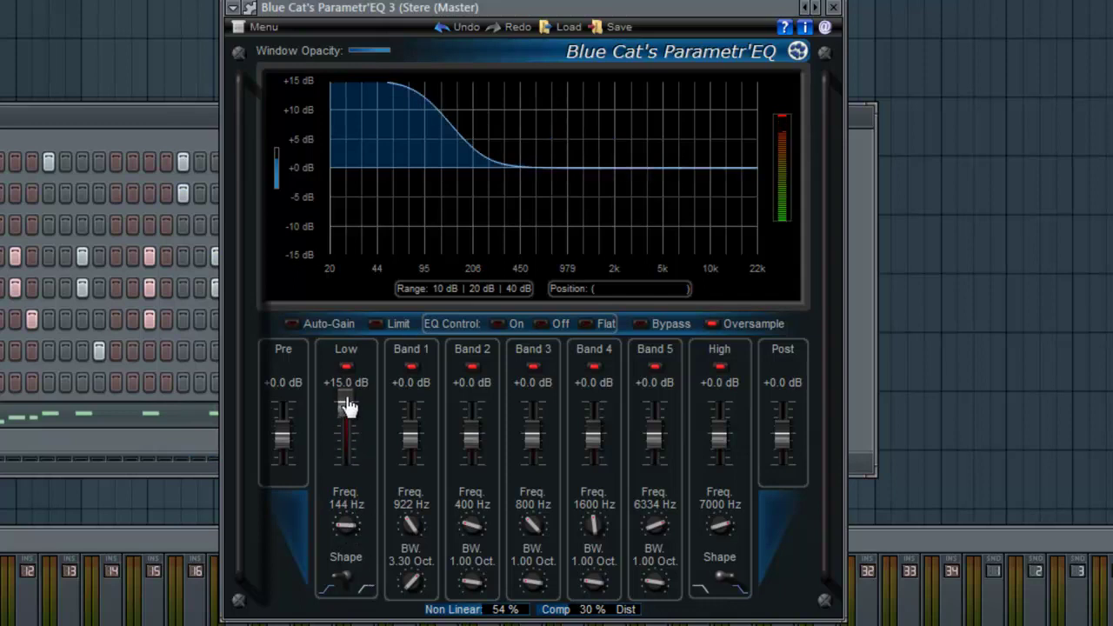
{"action": "left_click_drag", "start_coordinate": [345, 405], "coordinate": [415, 429]}
Step: Set Band 1 to +9.0 dB at 103 Hz with a 2.33-octave bandwidth, and cut Band 4 to -4.0 dB
{"action": "mouse_move", "coordinate": [411, 581]}
{"action": "left_mouse_down"}
{"action": "mouse_move", "coordinate": [410, 619]}
{"action": "mouse_move", "coordinate": [410, 602]}
{"action": "left_mouse_up"}
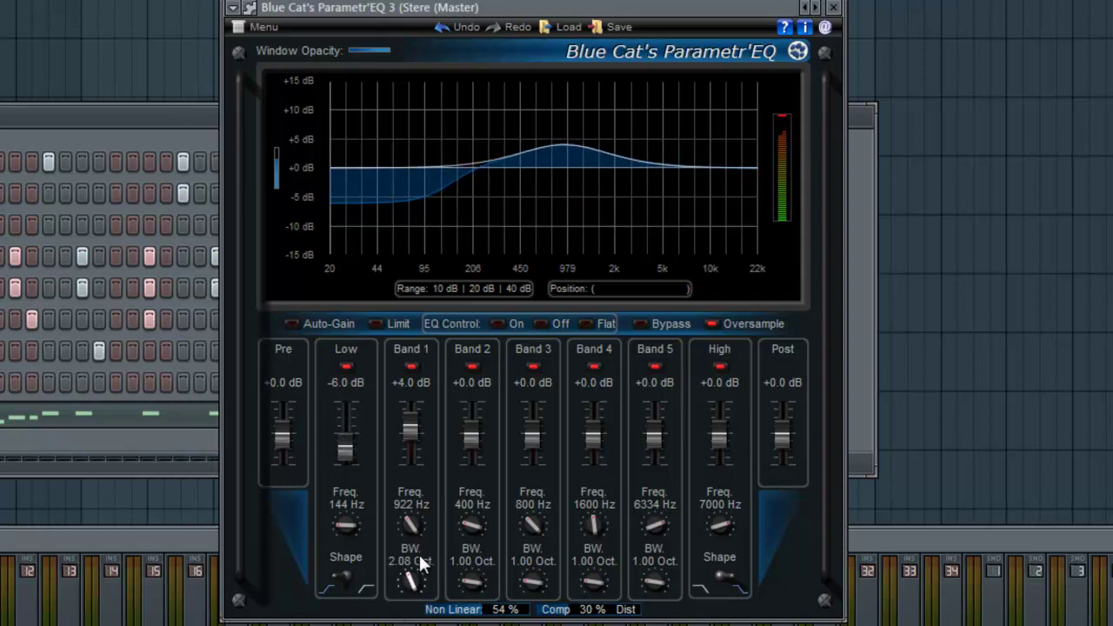
{"action": "left_click_drag", "start_coordinate": [402, 522], "coordinate": [423, 588]}
{"action": "left_click_drag", "start_coordinate": [416, 431], "coordinate": [414, 430]}
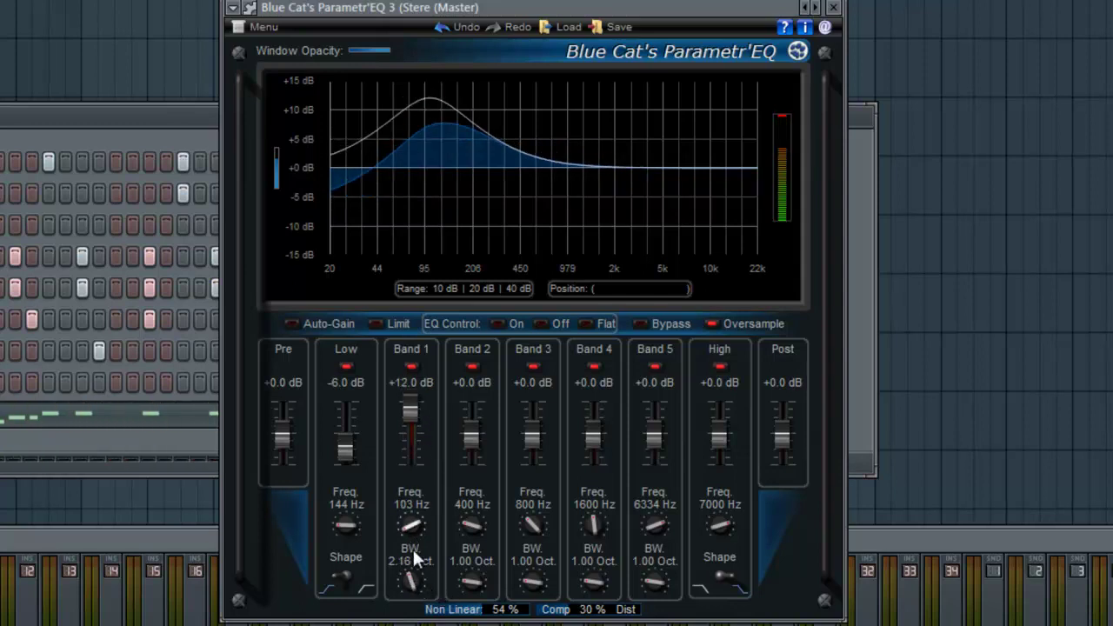
{"action": "left_click_drag", "start_coordinate": [417, 588], "coordinate": [417, 540]}
{"action": "left_click_drag", "start_coordinate": [405, 412], "coordinate": [416, 423]}
{"action": "left_click_drag", "start_coordinate": [581, 437], "coordinate": [600, 454]}
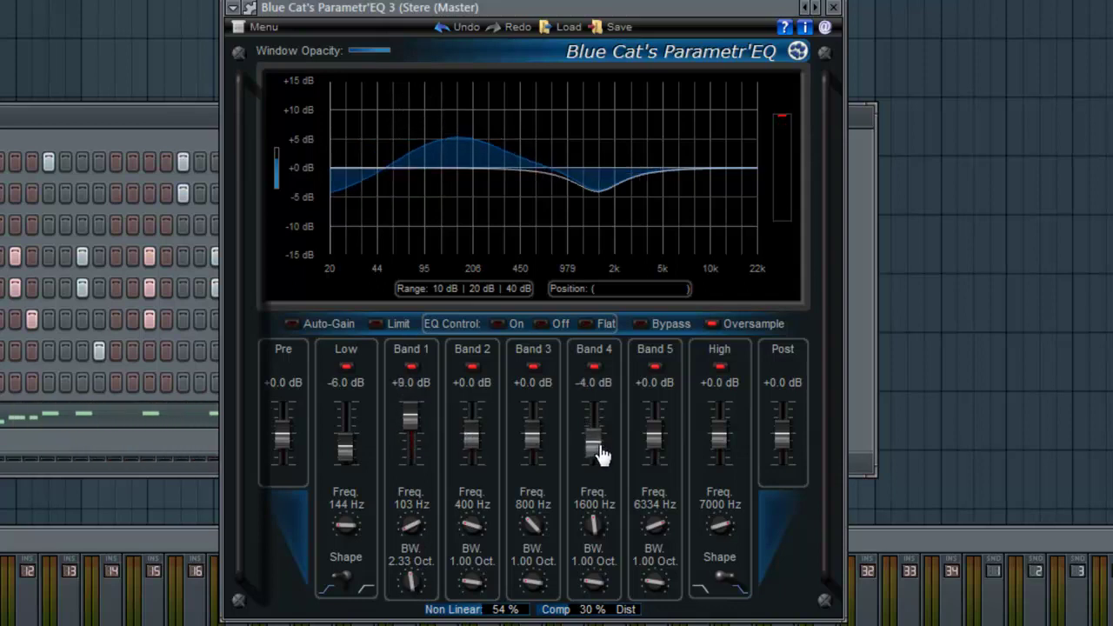
Step: Enable Limit, set Non Linear to 0 %, turn Oversample off and apply Auto-Gain
{"action": "left_click", "coordinate": [380, 329]}
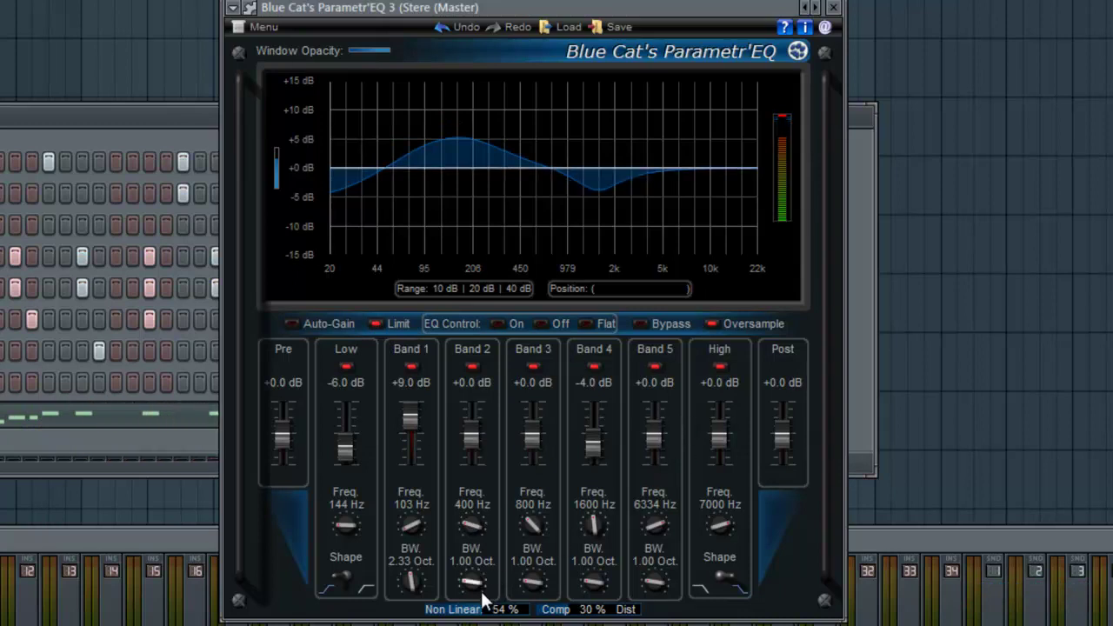
{"action": "left_click_drag", "start_coordinate": [485, 604], "coordinate": [431, 609]}
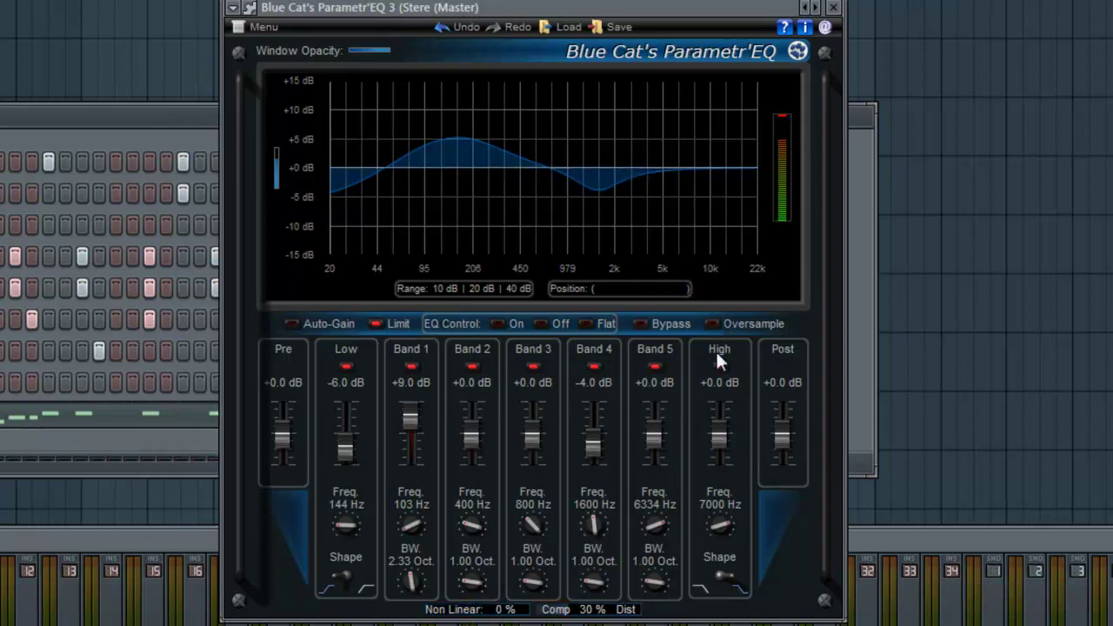
{"action": "left_click", "coordinate": [346, 331]}
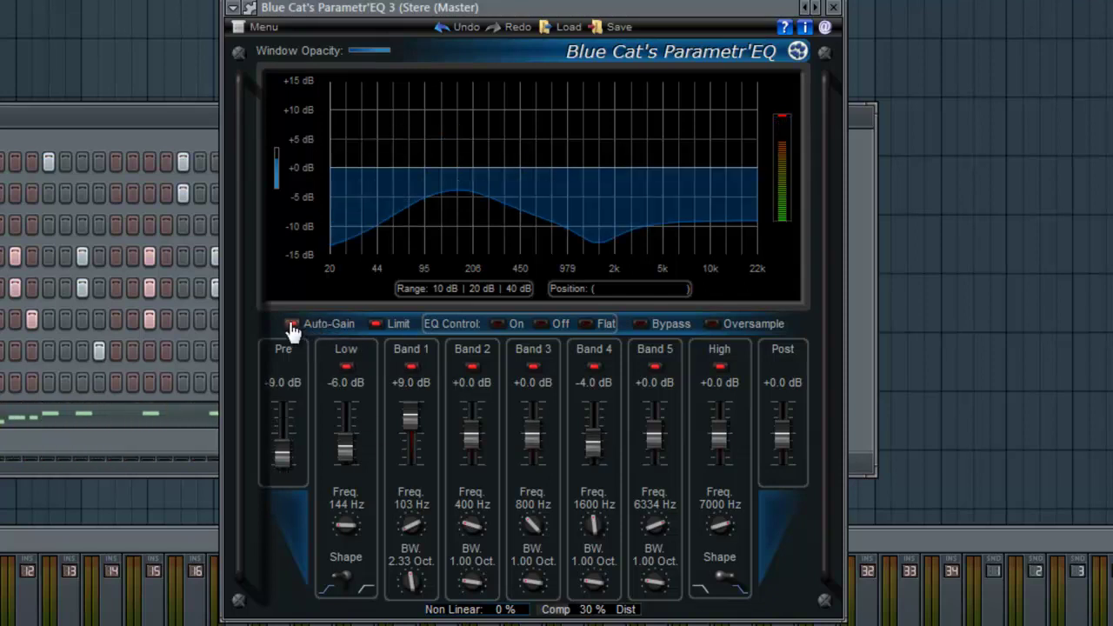
Step: Try the graph's gain range at 10 dB and set it to 40 dB
{"action": "left_click_drag", "start_coordinate": [277, 160], "coordinate": [279, 209]}
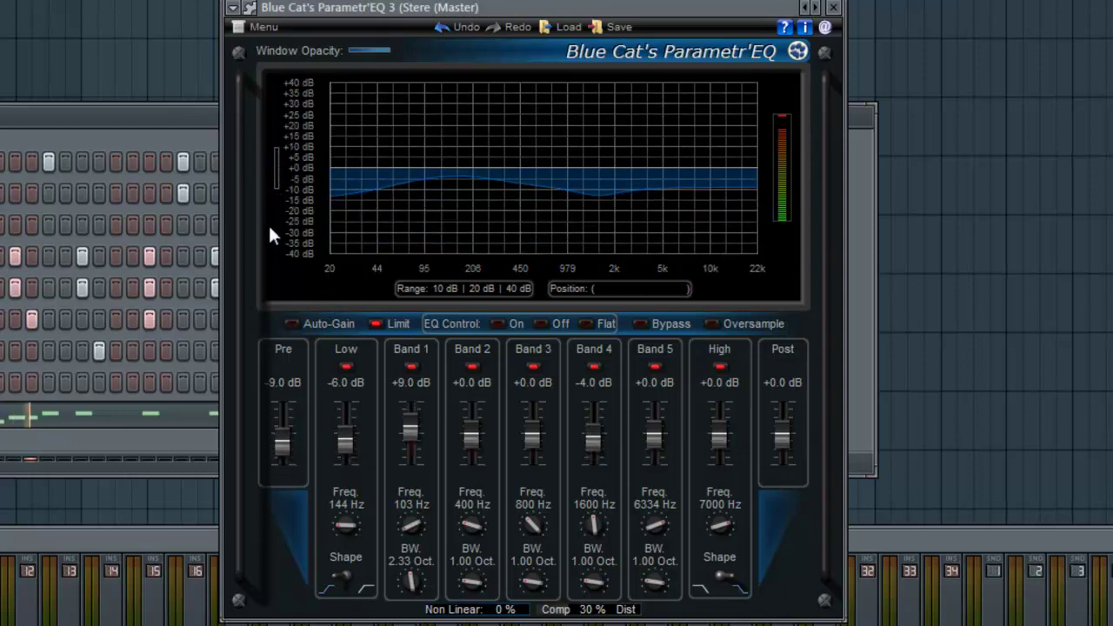
{"action": "left_click_drag", "start_coordinate": [274, 178], "coordinate": [284, 97]}
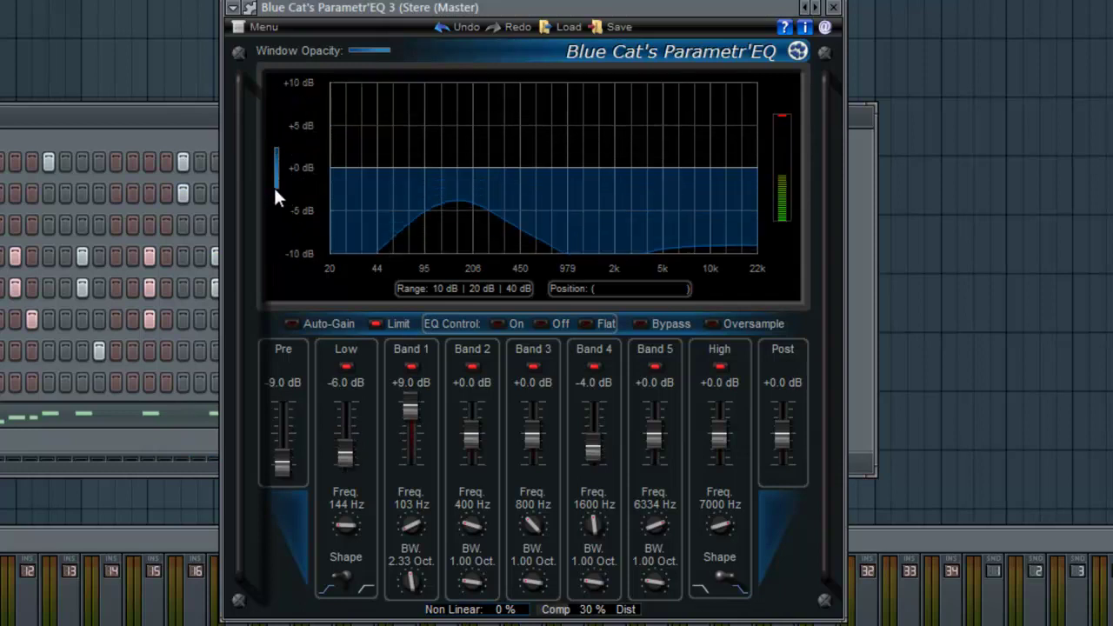
{"action": "left_click_drag", "start_coordinate": [277, 186], "coordinate": [292, 286]}
Step: Push Band 1's gain up to +40.0 dB and set it to exactly 20 dB by value
{"action": "left_click_drag", "start_coordinate": [410, 428], "coordinate": [420, 338]}
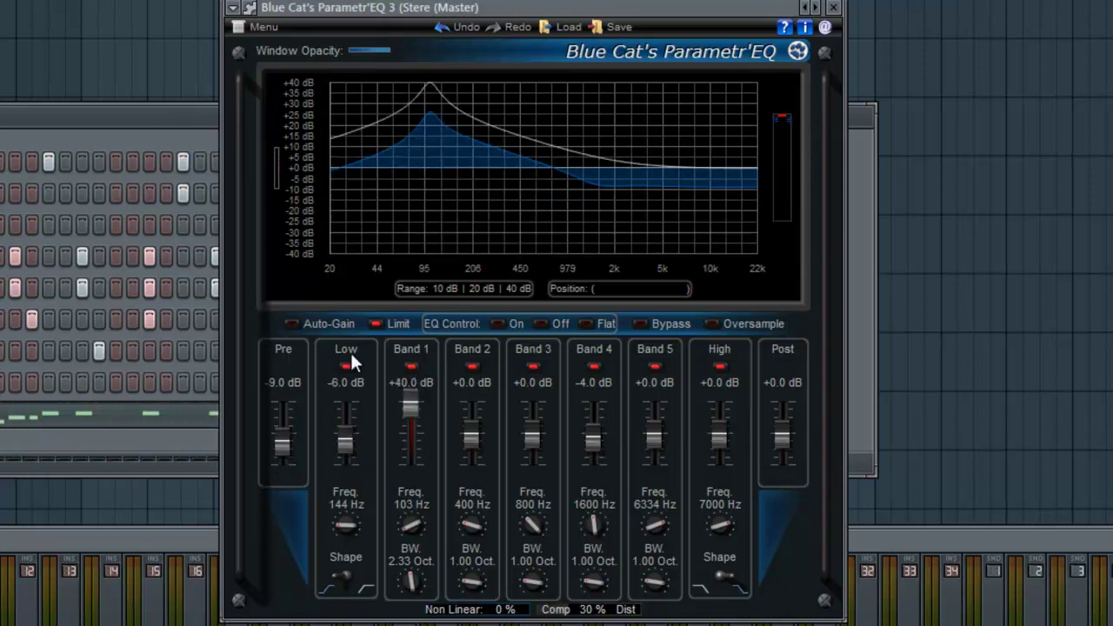
{"action": "left_click_drag", "start_coordinate": [278, 166], "coordinate": [279, 187]}
{"action": "left_click_drag", "start_coordinate": [406, 407], "coordinate": [407, 409]}
{"action": "double_click", "coordinate": [408, 406]}
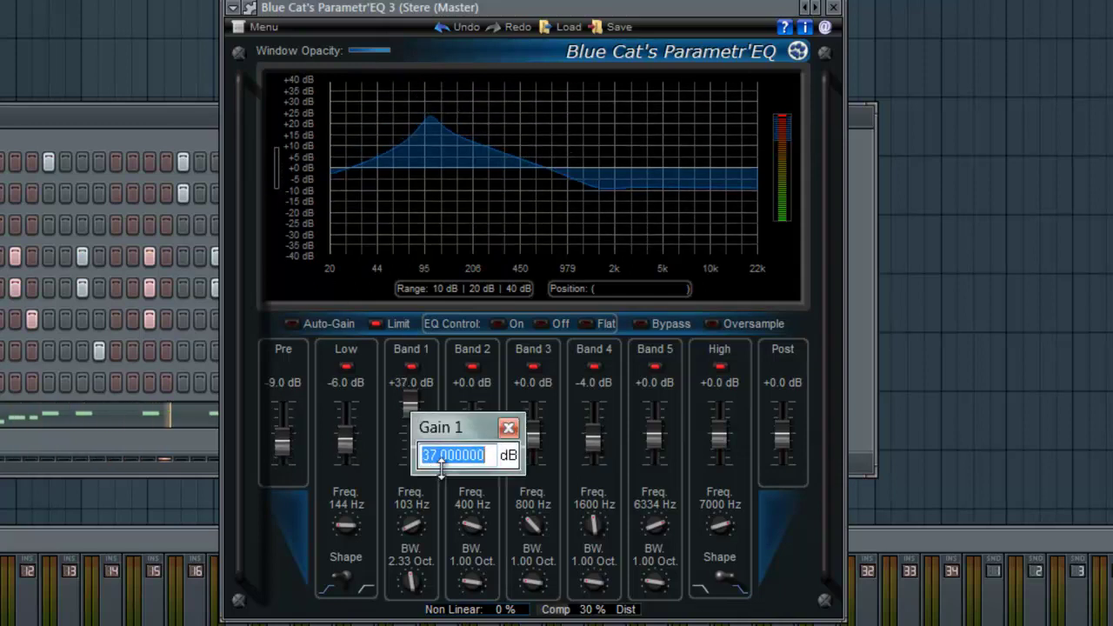
{"action": "type", "text": "20"}
{"action": "key", "text": "Return"}
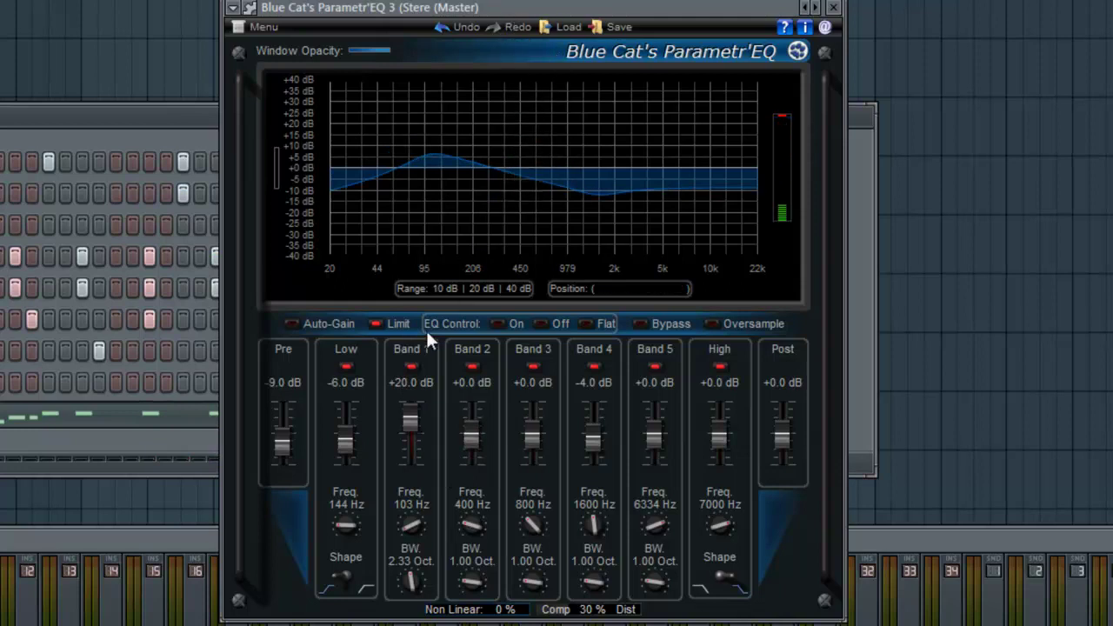
Step: Reset the gains of Band 1 and the Low shelf to 0 dB
{"action": "mouse_move", "coordinate": [410, 422]}
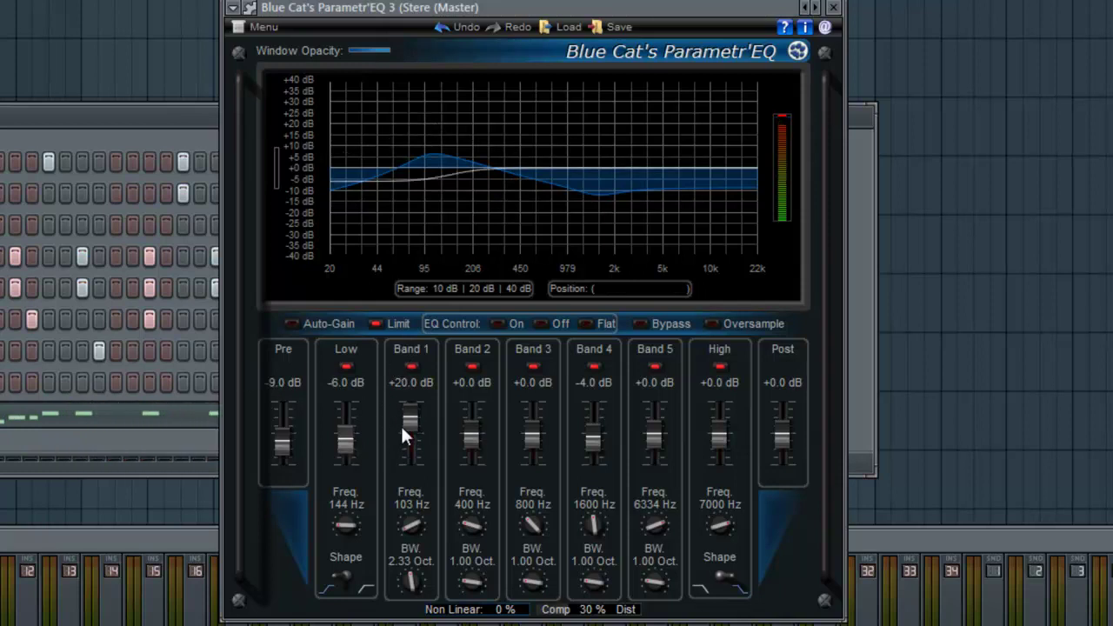
{"action": "double_click", "coordinate": [410, 421]}
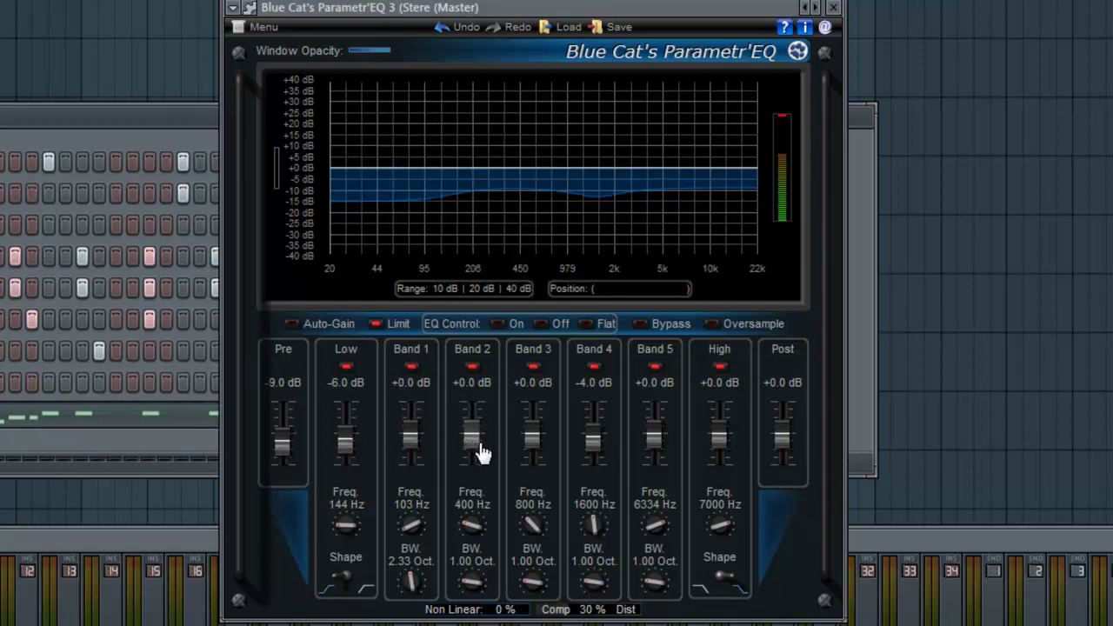
{"action": "double_click", "coordinate": [346, 459]}
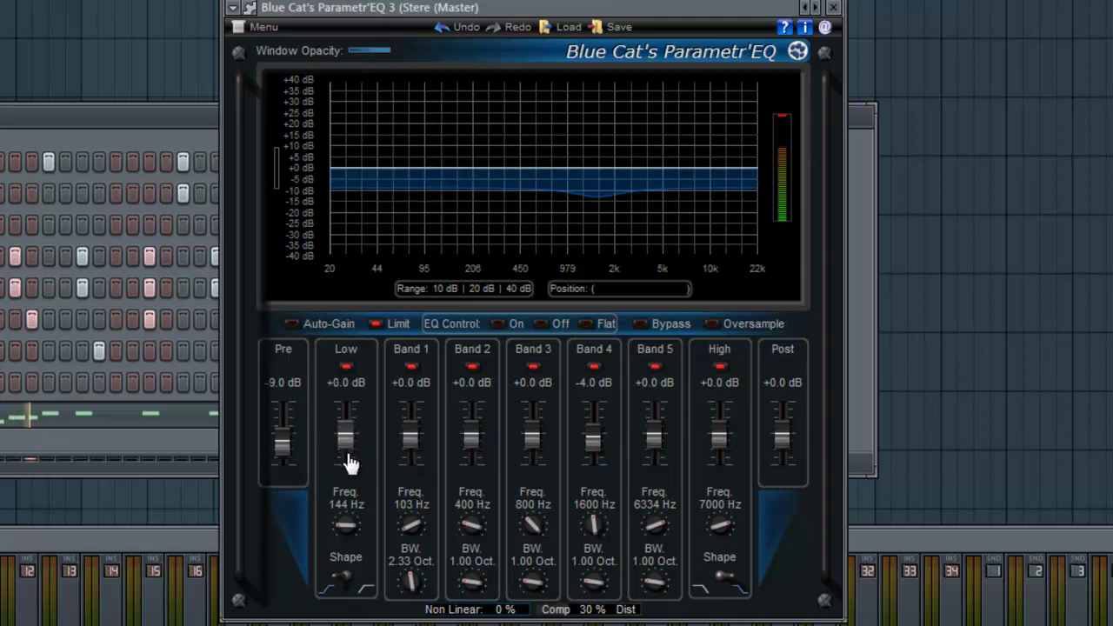
{"action": "right_click", "coordinate": [508, 369]}
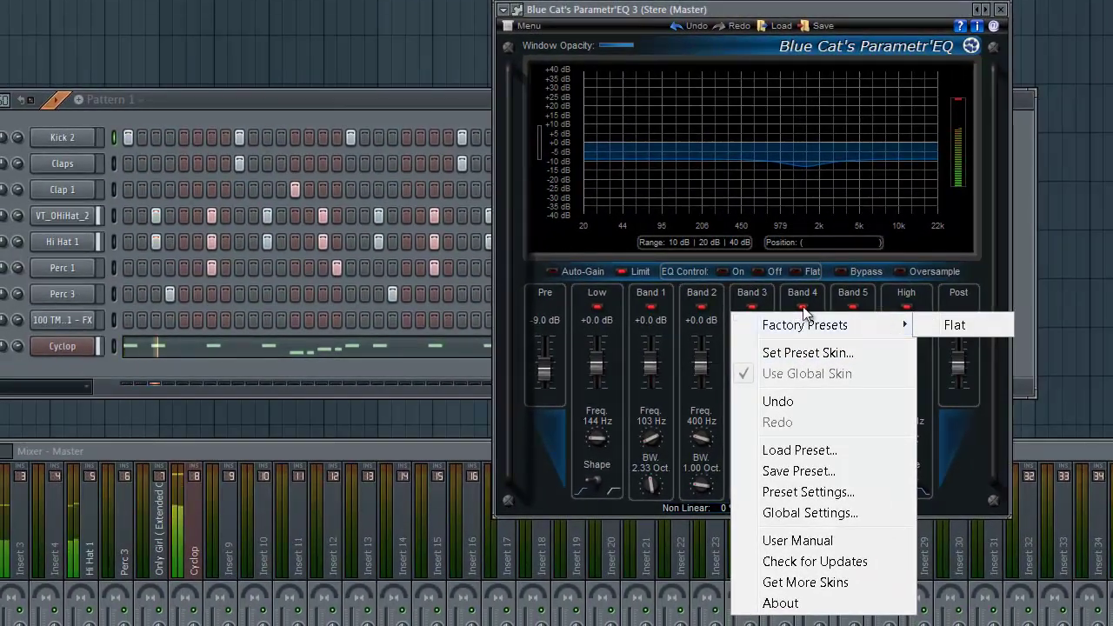
{"action": "left_click", "coordinate": [509, 28]}
{"action": "left_click", "coordinate": [505, 25]}
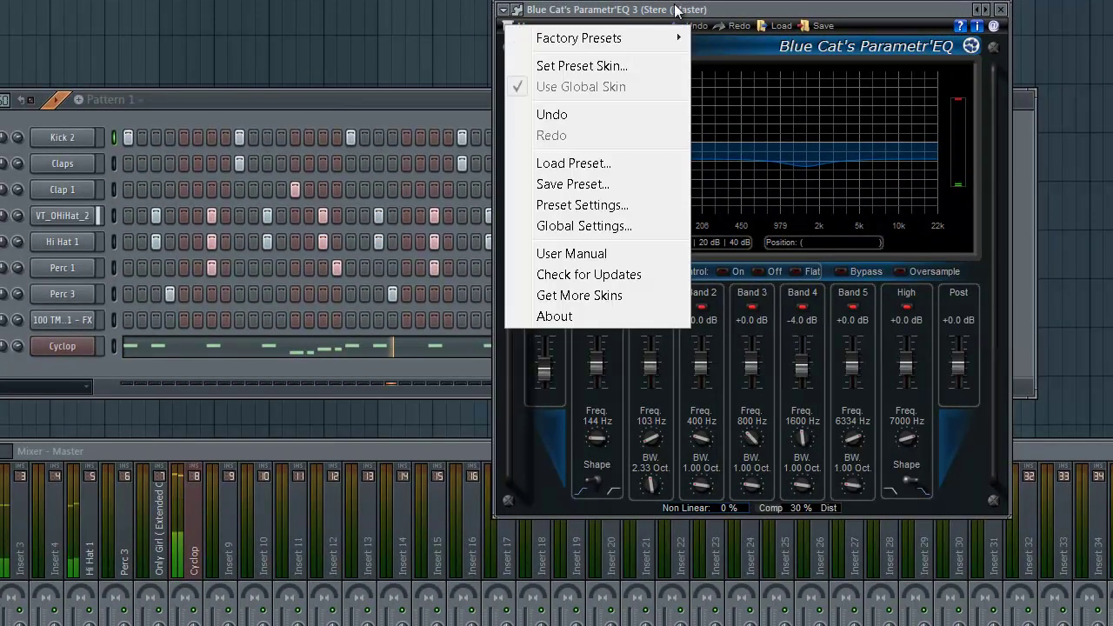
{"action": "left_click", "coordinate": [749, 8]}
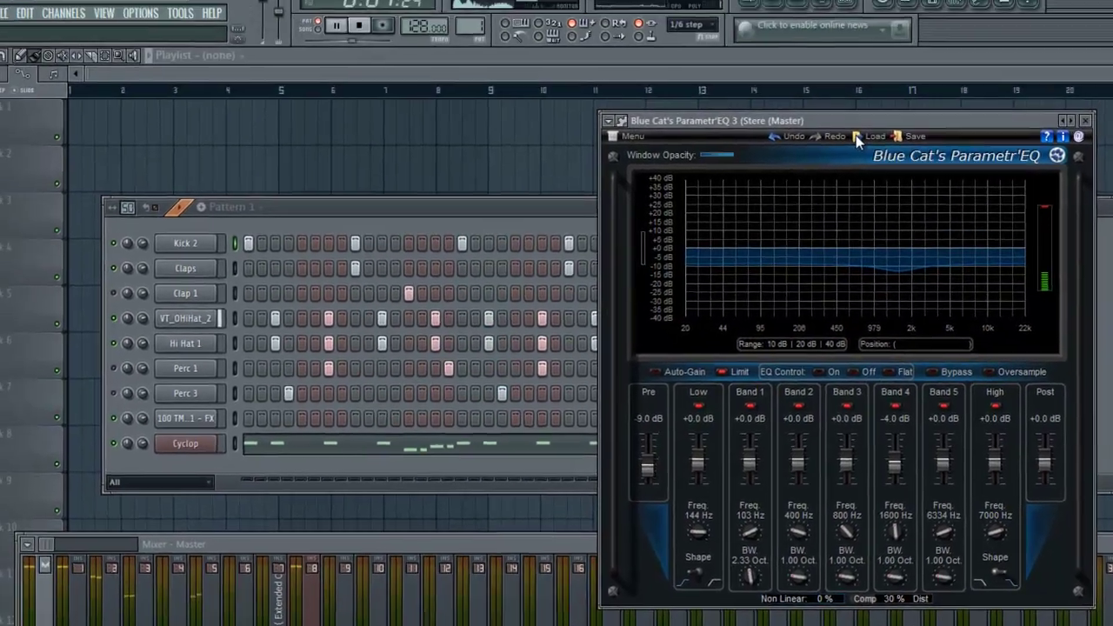
{"action": "left_click", "coordinate": [783, 40]}
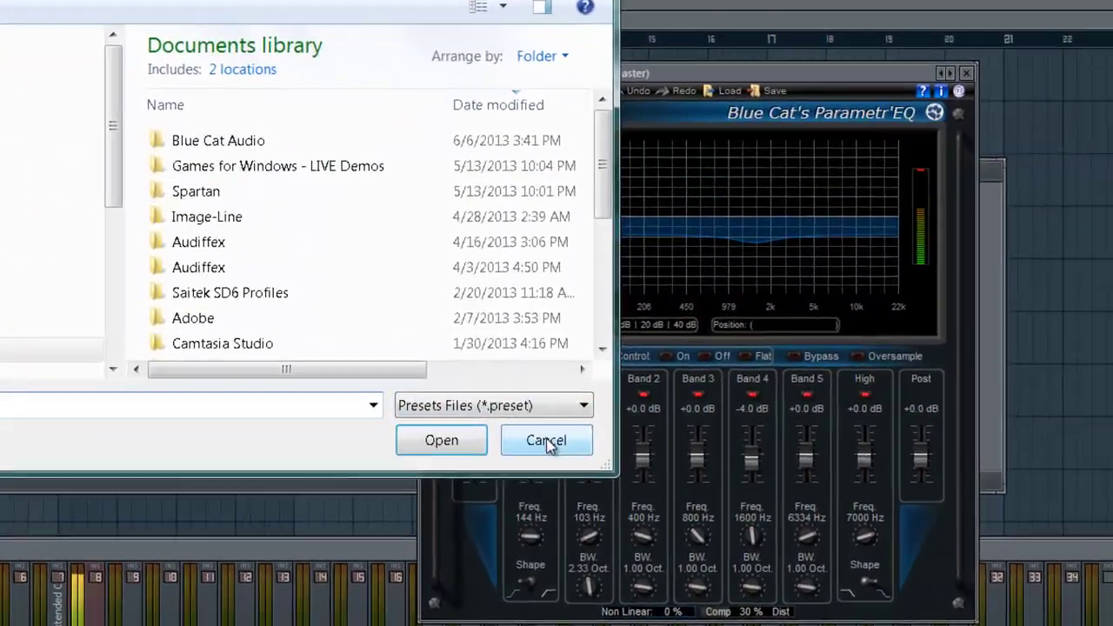
{"action": "left_click", "coordinate": [546, 441]}
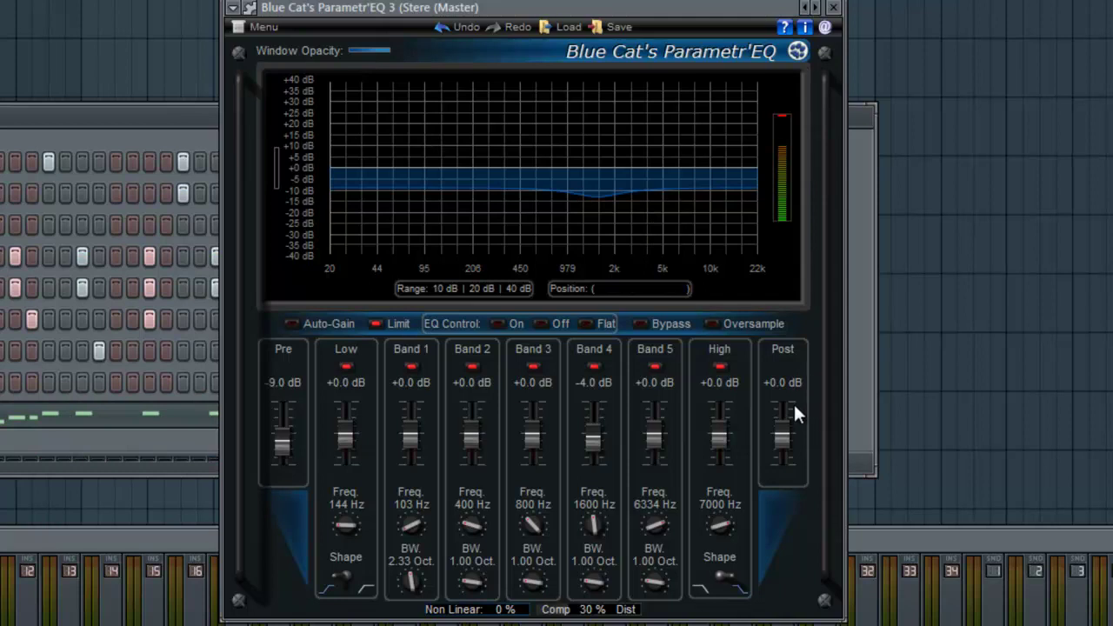
Step: Boost Band 2 to +18.0 dB, Band 5 to +27.0 dB, the High shelf to +9.0 dB and the Low shelf to +22.0 dB
{"action": "left_click_drag", "start_coordinate": [470, 434], "coordinate": [471, 422]}
{"action": "left_click_drag", "start_coordinate": [654, 438], "coordinate": [655, 429]}
{"action": "left_click_drag", "start_coordinate": [719, 440], "coordinate": [726, 442]}
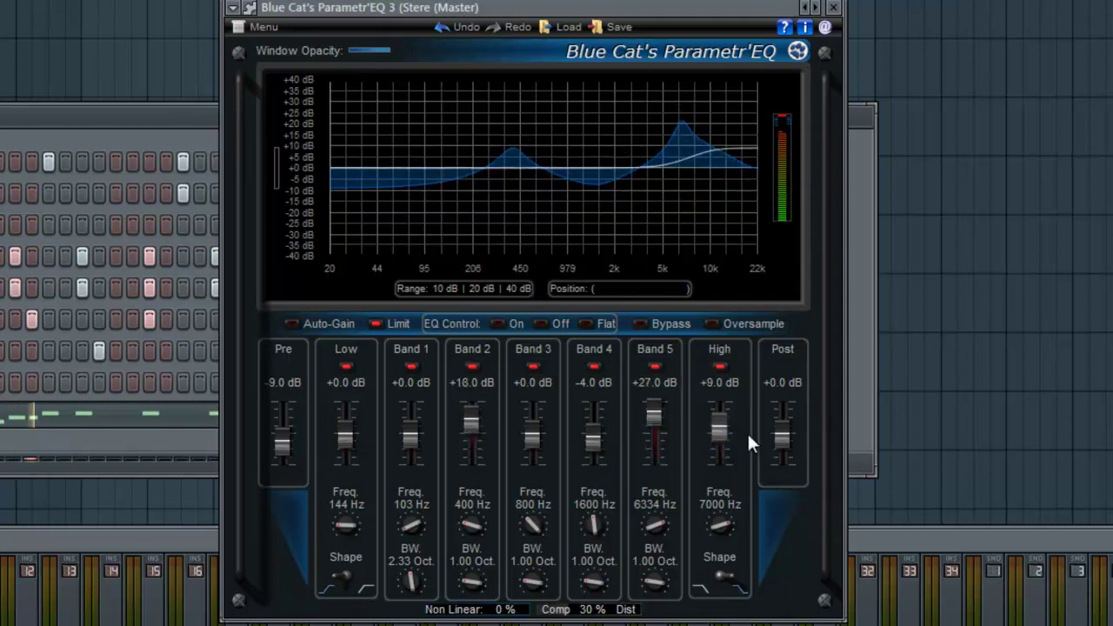
{"action": "left_click_drag", "start_coordinate": [355, 435], "coordinate": [360, 421]}
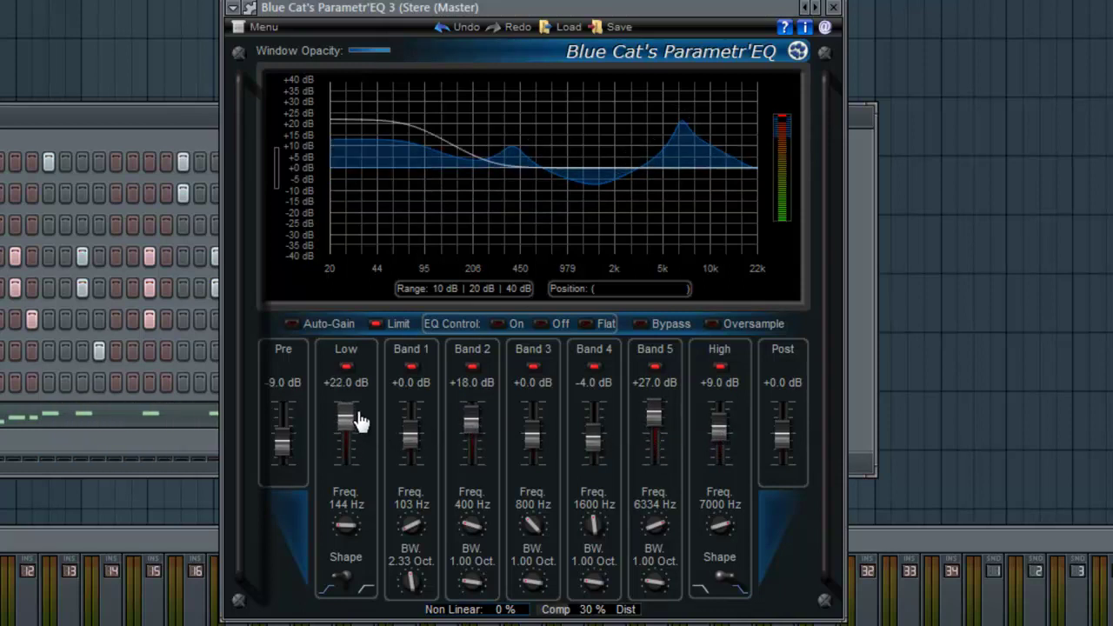
Step: Sweep Band 5's frequency with its gain boosted to +39.0 dB, and settle on 3234 Hz at +8.0 dB
{"action": "left_click_drag", "start_coordinate": [651, 443], "coordinate": [660, 446]}
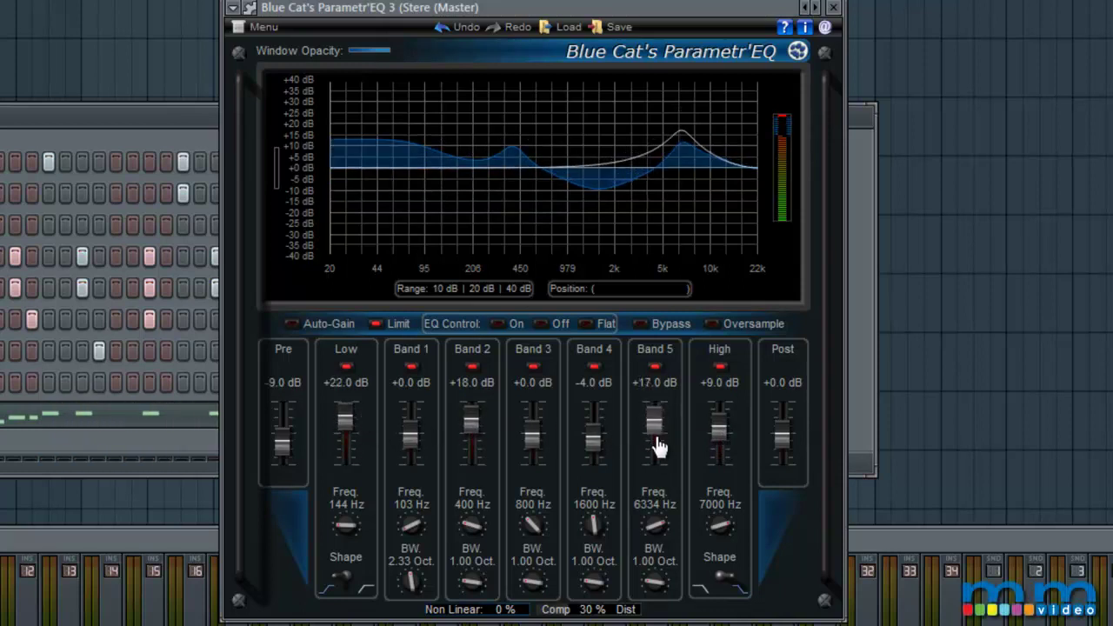
{"action": "left_click_drag", "start_coordinate": [665, 525], "coordinate": [639, 553]}
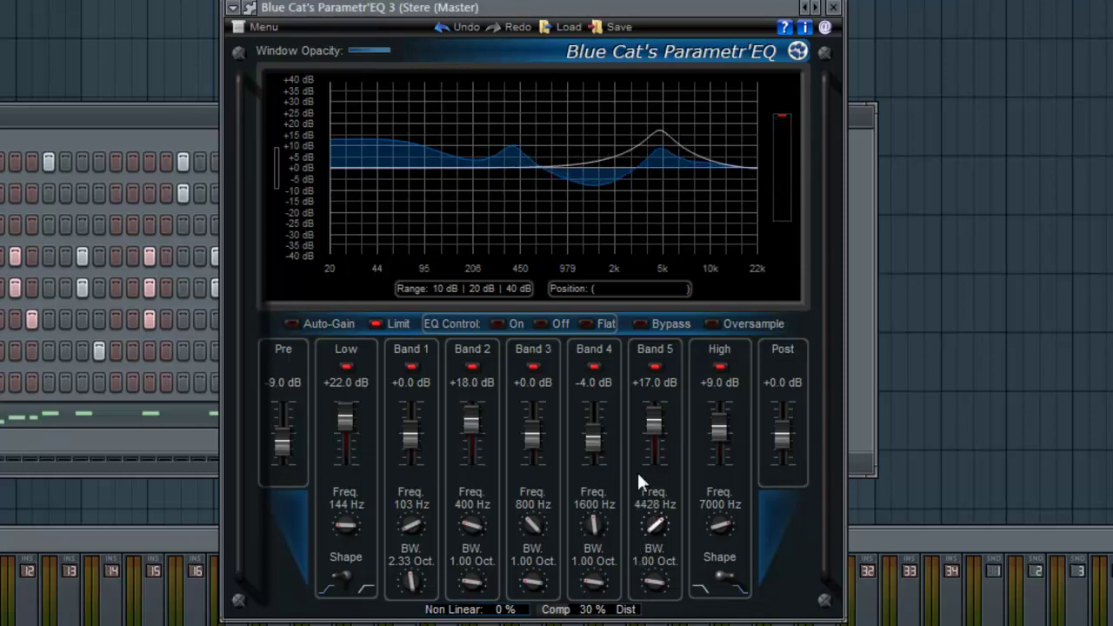
{"action": "left_click_drag", "start_coordinate": [653, 423], "coordinate": [654, 403]}
{"action": "left_click_drag", "start_coordinate": [663, 528], "coordinate": [572, 524]}
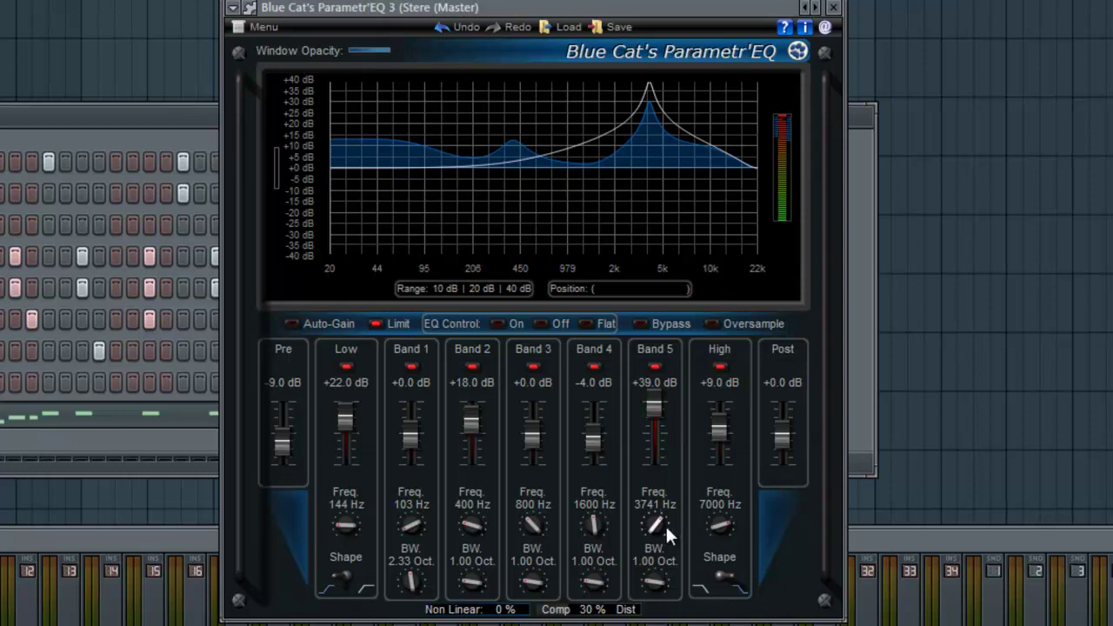
{"action": "mouse_move", "coordinate": [661, 531]}
{"action": "left_mouse_down"}
{"action": "mouse_move", "coordinate": [683, 587]}
{"action": "mouse_move", "coordinate": [681, 538]}
{"action": "left_mouse_up"}
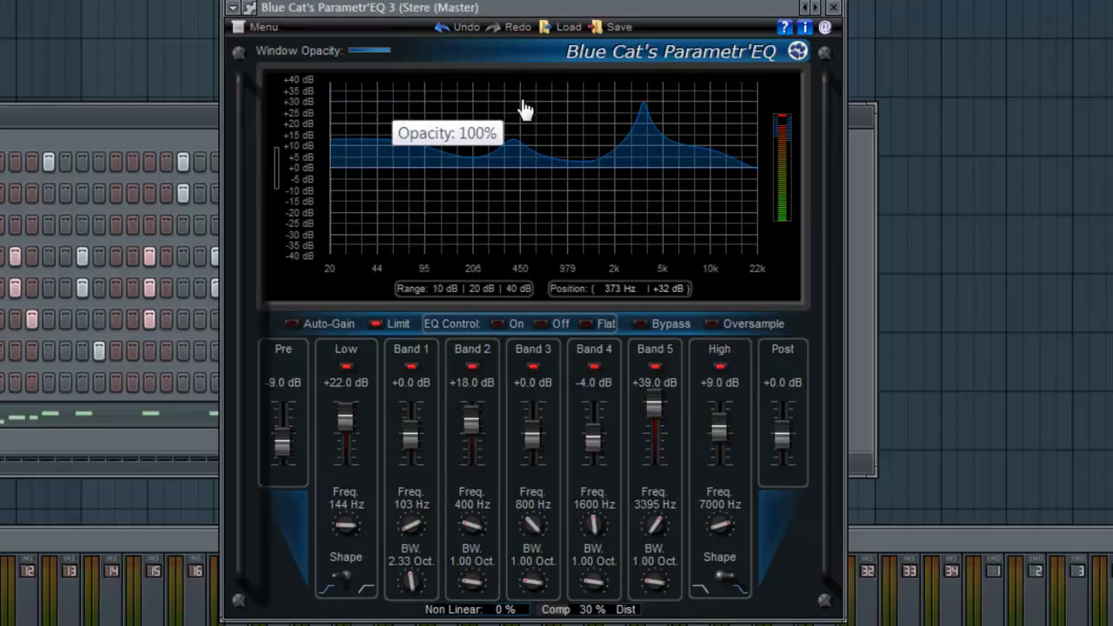
{"action": "left_click_drag", "start_coordinate": [658, 528], "coordinate": [659, 532]}
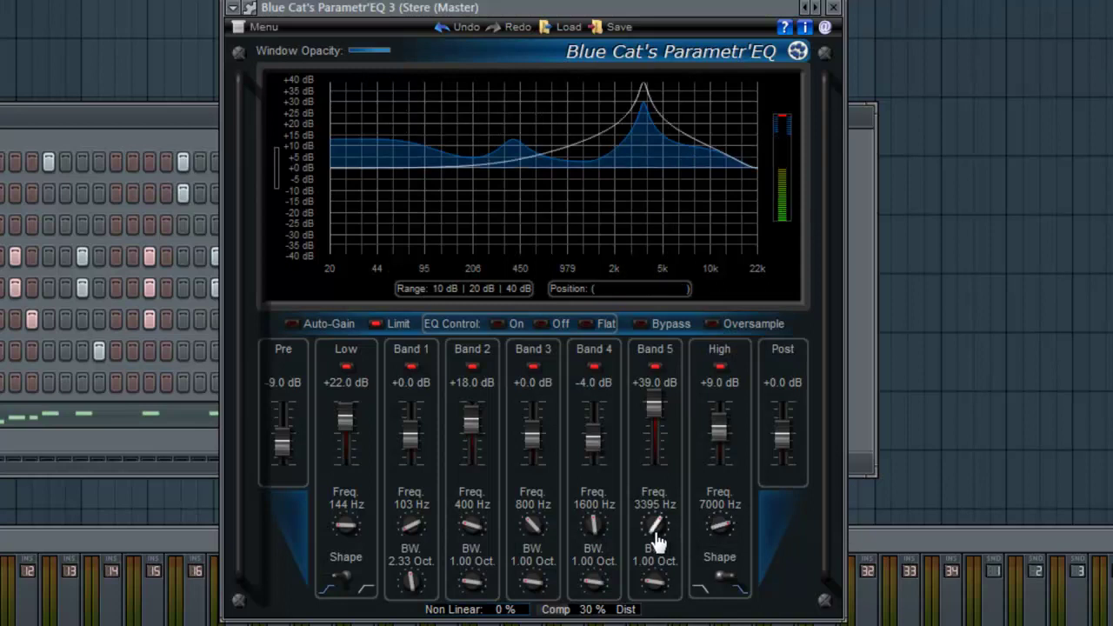
{"action": "left_click_drag", "start_coordinate": [654, 407], "coordinate": [661, 443]}
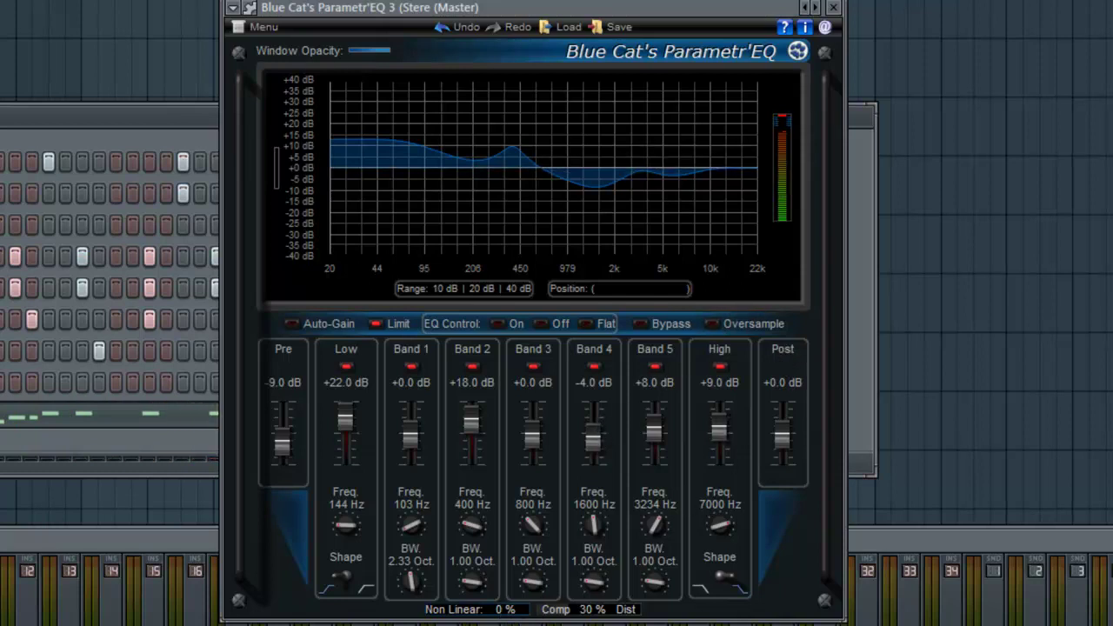
Step: Set Non Linear to 91 % and try Oversample on, leaving it off
{"action": "left_click", "coordinate": [498, 609]}
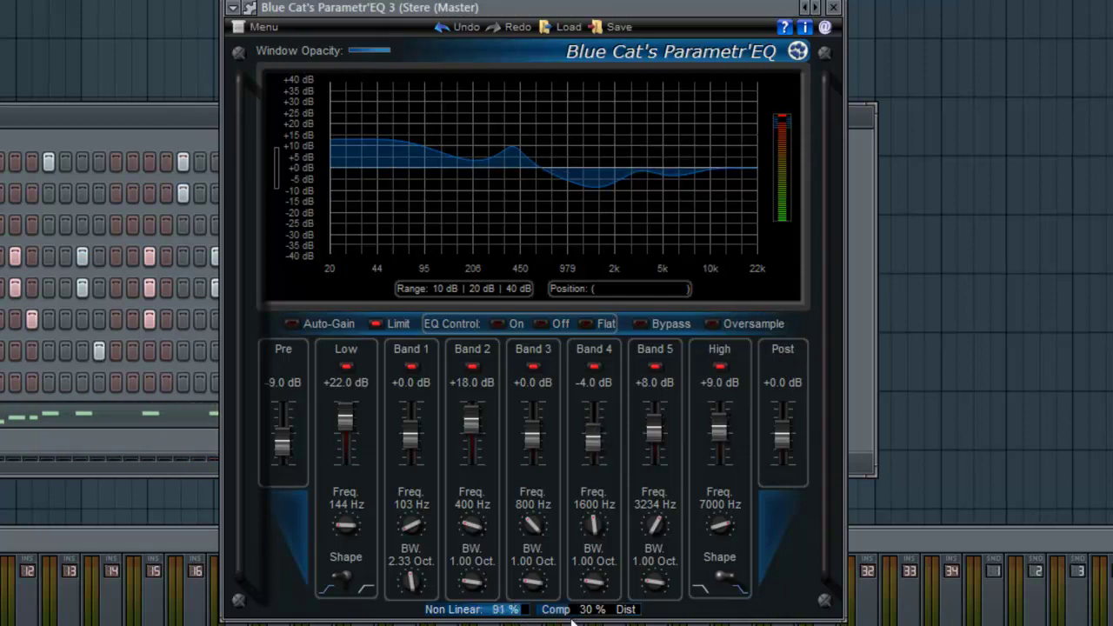
{"action": "left_click", "coordinate": [712, 324]}
{"action": "left_click", "coordinate": [711, 326]}
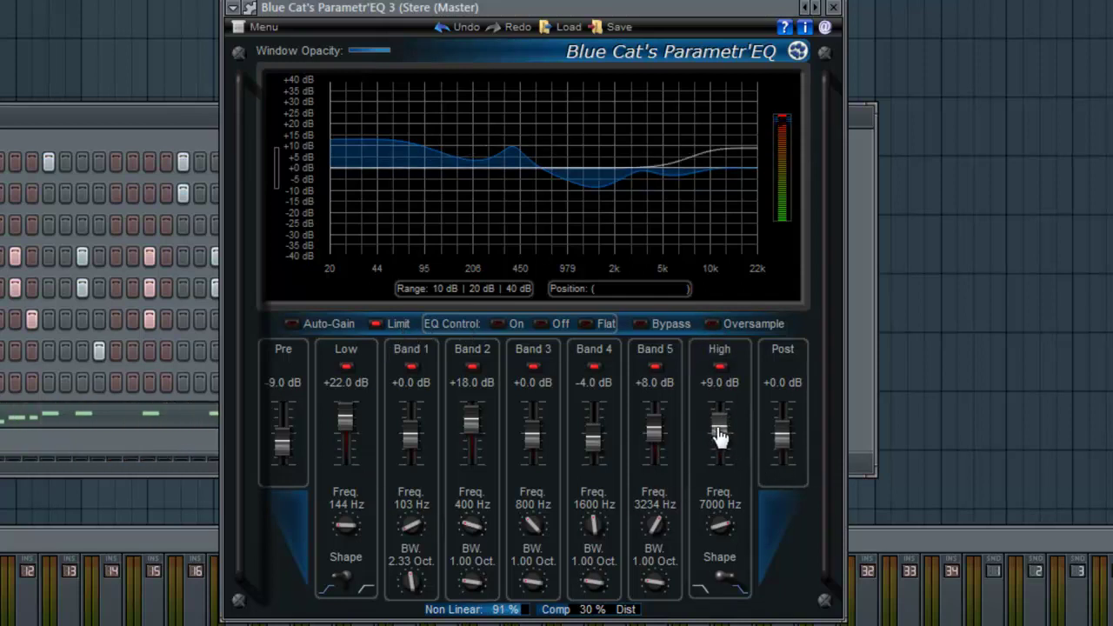
Step: Raise the High shelf to +15.0 dB and Band 5 to +14.0 dB, and lower the Low shelf's gain
{"action": "left_click_drag", "start_coordinate": [720, 435], "coordinate": [717, 427]}
{"action": "left_click_drag", "start_coordinate": [655, 440], "coordinate": [715, 427]}
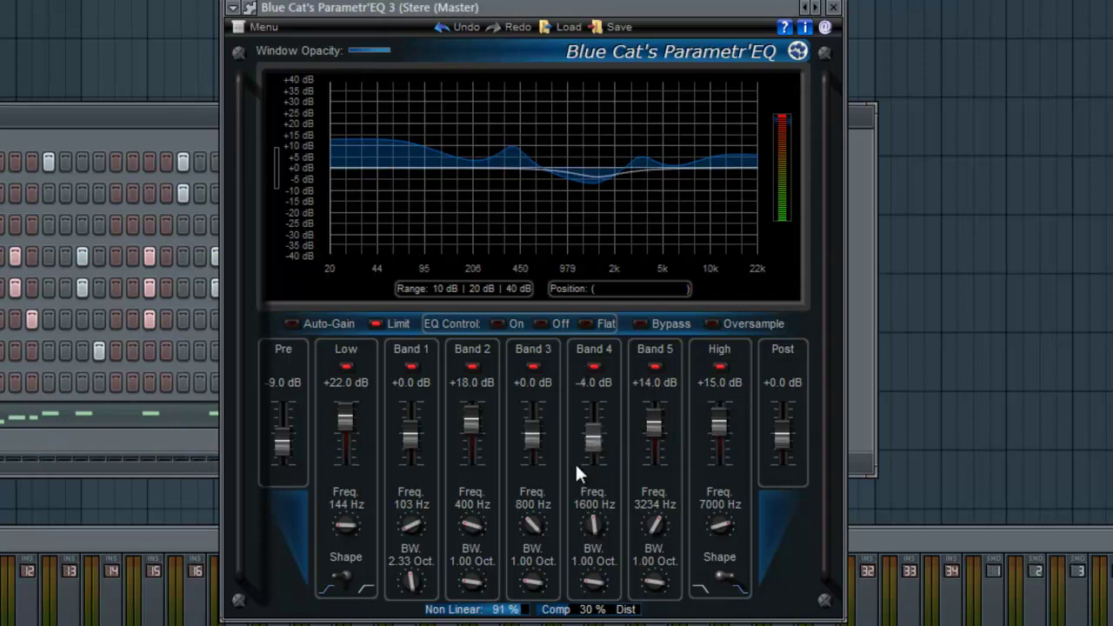
{"action": "left_click_drag", "start_coordinate": [346, 421], "coordinate": [353, 484]}
{"action": "left_click_drag", "start_coordinate": [353, 485], "coordinate": [353, 467]}
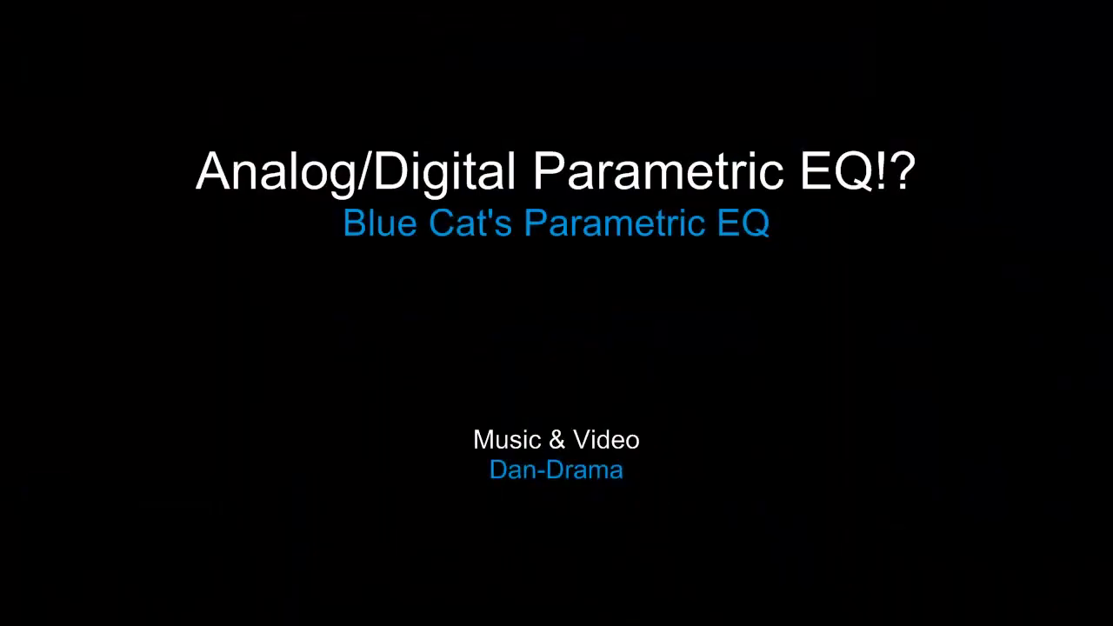